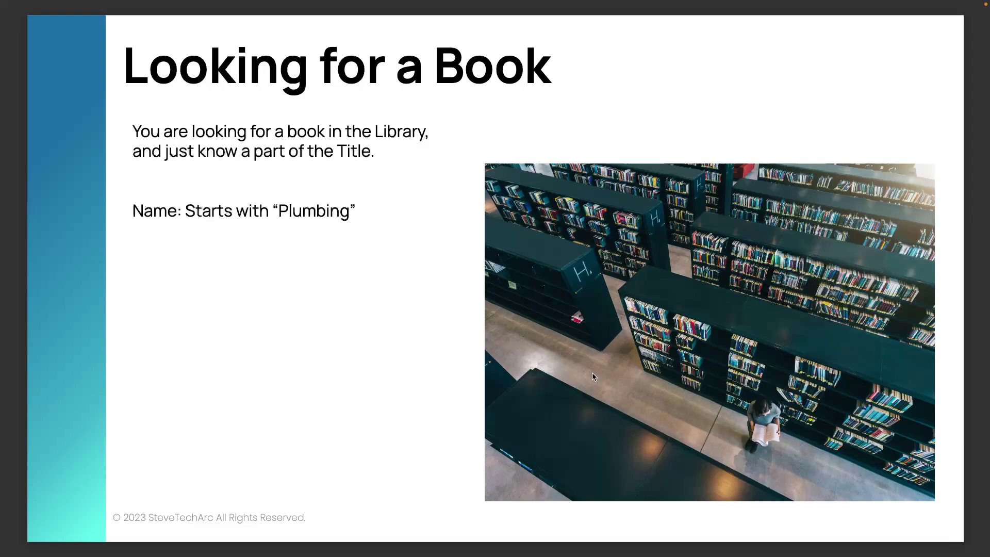
Advance the deck from Looking for a Book to the Card Catalog slide.
{"action": "key", "text": "Right"}
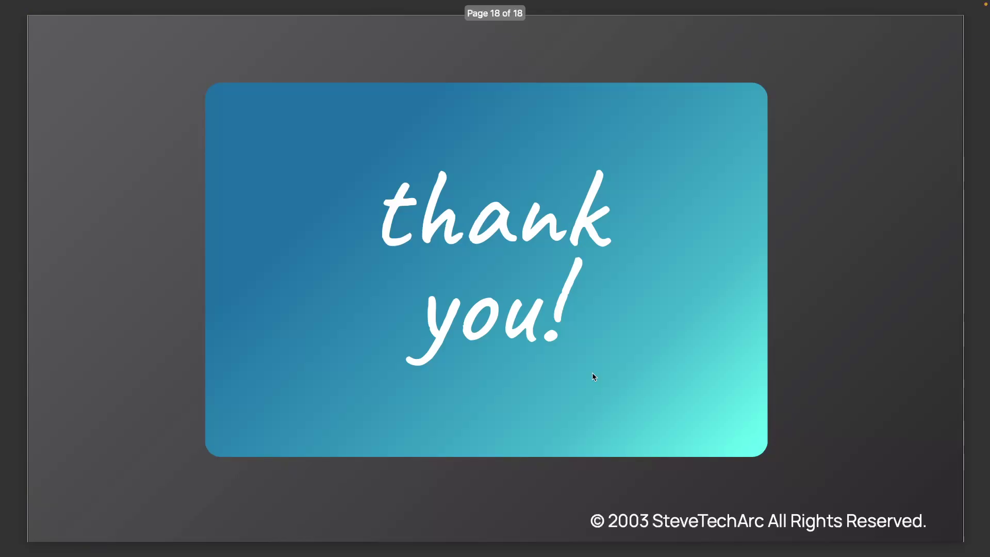
Step back through the slides, past Index Tables, to Standard Indexes.
{"action": "key", "text": "Left"}
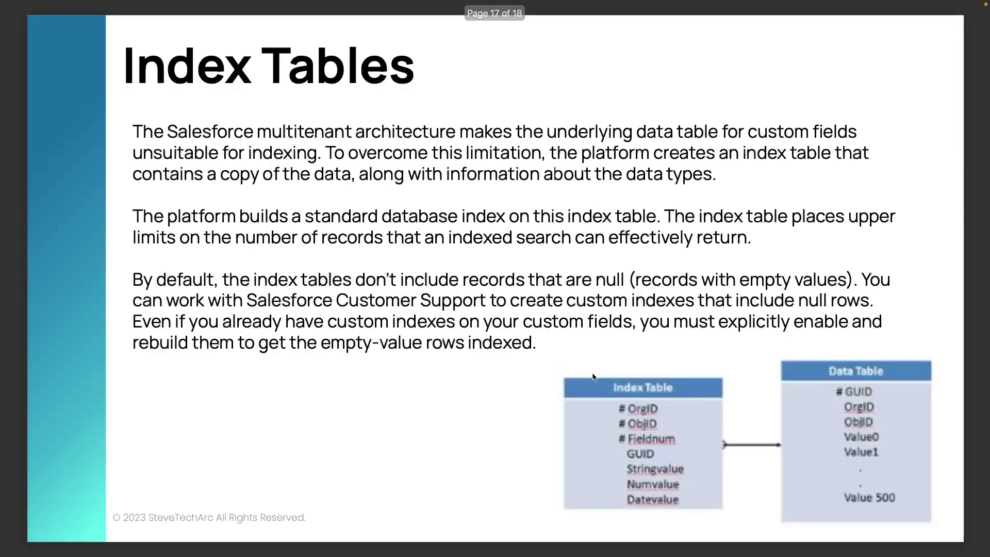
{"action": "key", "text": "Left"}
{"action": "key", "text": "Left"}
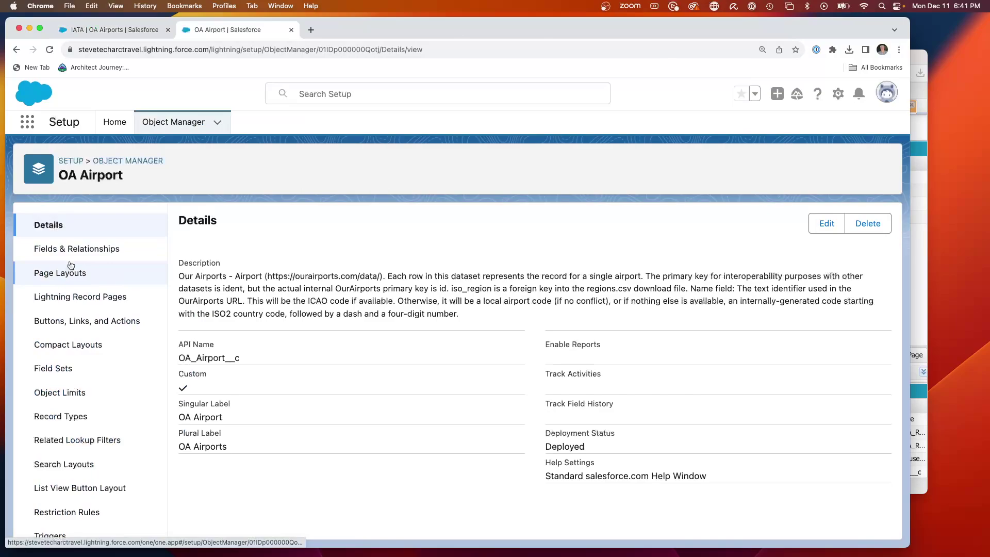
Open the OA Airport Fields & Relationships list and highlight the Iata Code row.
{"action": "left_click", "coordinate": [52, 252]}
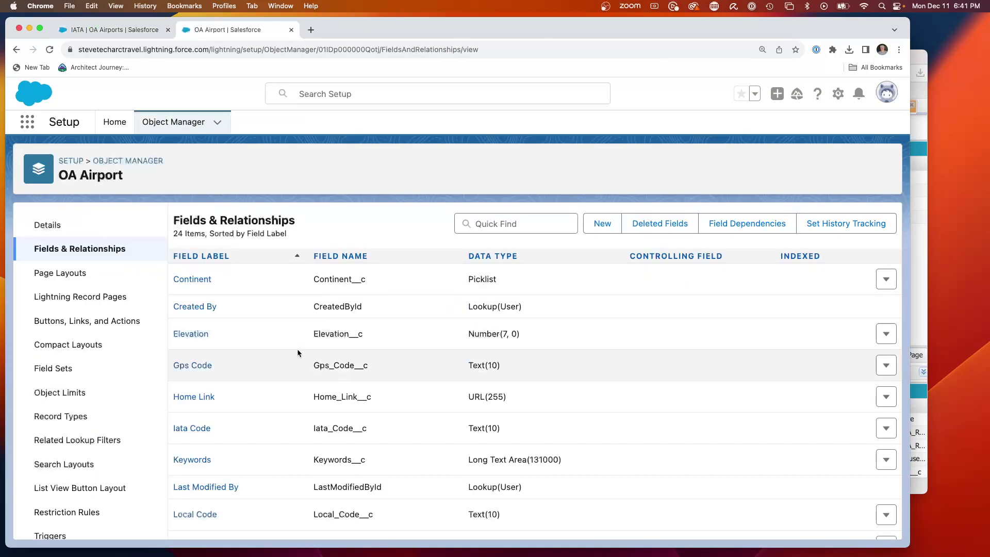
{"action": "scroll", "coordinate": [285, 360], "scroll_direction": "down", "scroll_amount": 1}
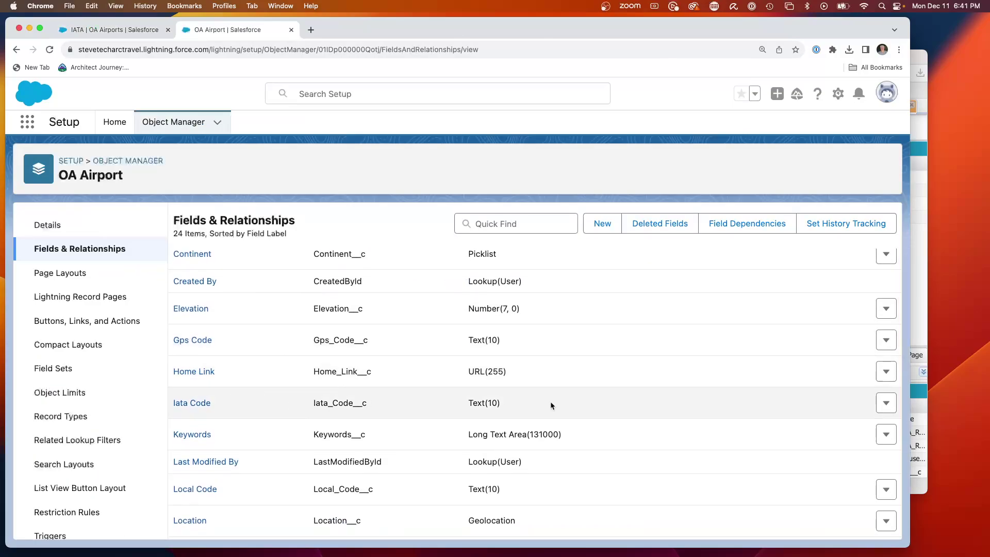
{"action": "left_click_drag", "start_coordinate": [549, 401], "coordinate": [173, 405]}
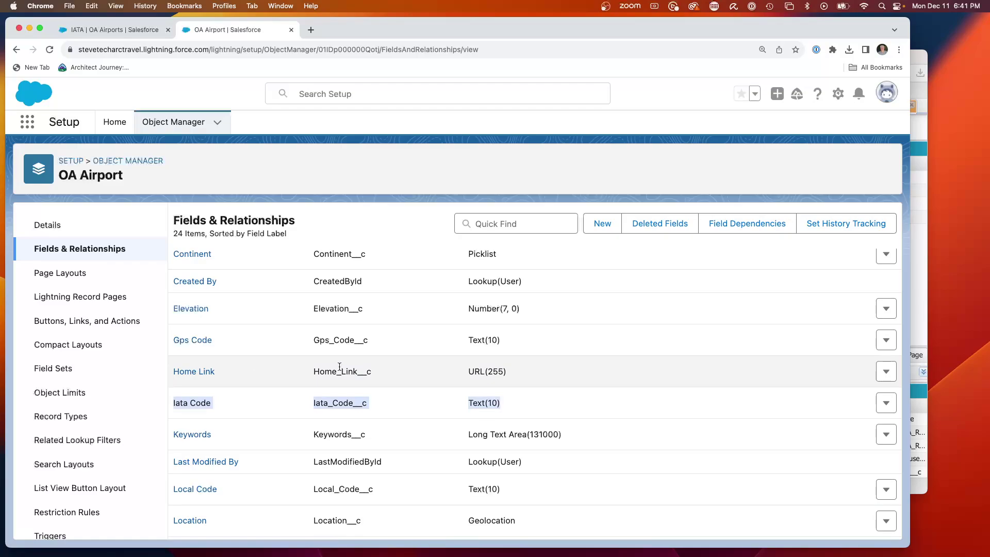
Highlight the Name field row, then return to the IATA OA Airports list view.
{"action": "scroll", "coordinate": [308, 360], "scroll_direction": "up", "scroll_amount": 1}
{"action": "scroll", "coordinate": [308, 361], "scroll_direction": "down", "scroll_amount": 4}
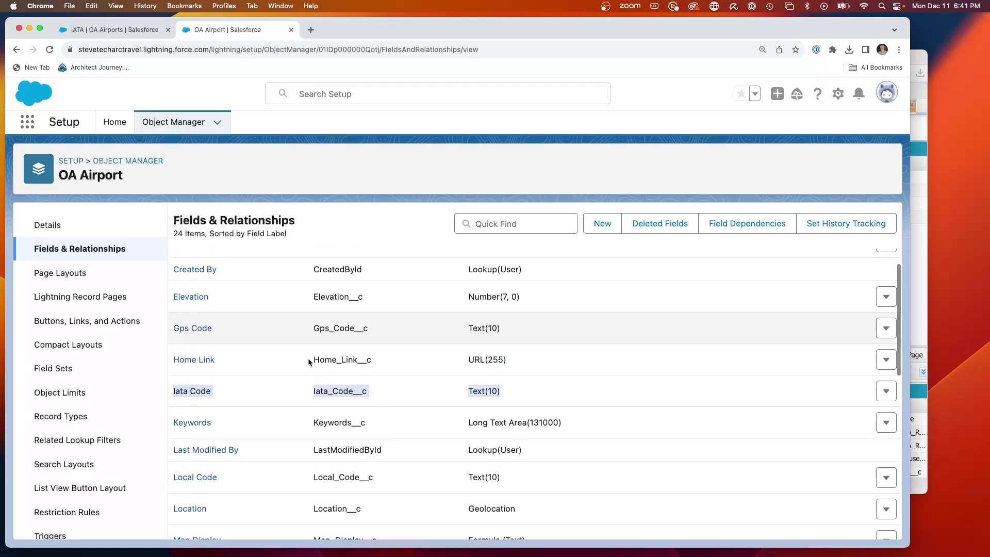
{"action": "scroll", "coordinate": [316, 359], "scroll_direction": "down", "scroll_amount": 2}
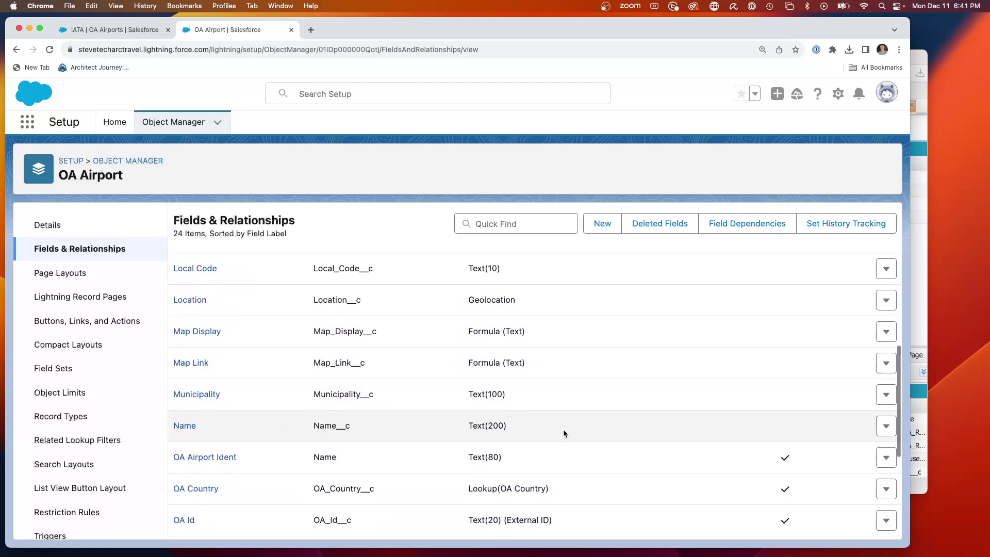
{"action": "left_click_drag", "start_coordinate": [567, 433], "coordinate": [172, 425]}
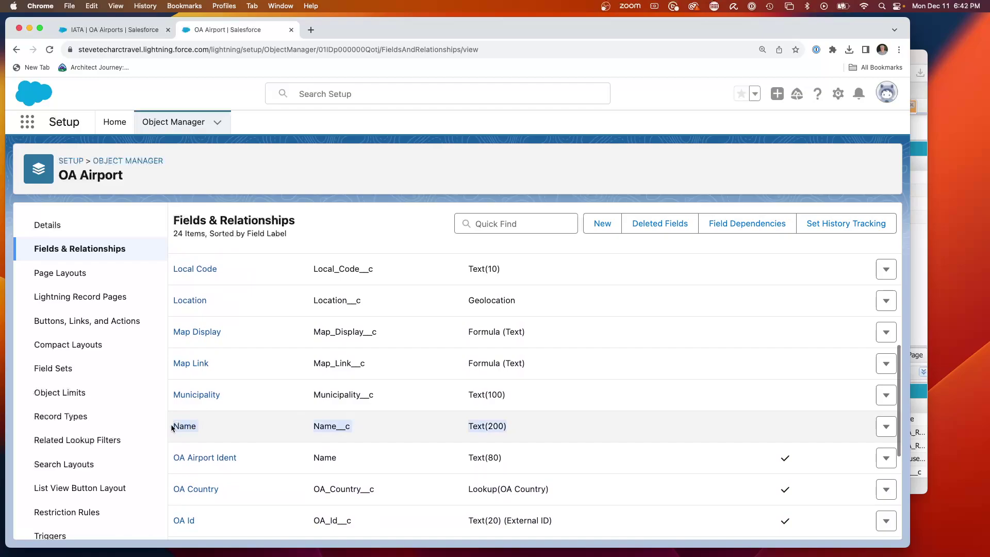
{"action": "scroll", "coordinate": [172, 425], "scroll_direction": "up", "scroll_amount": 1}
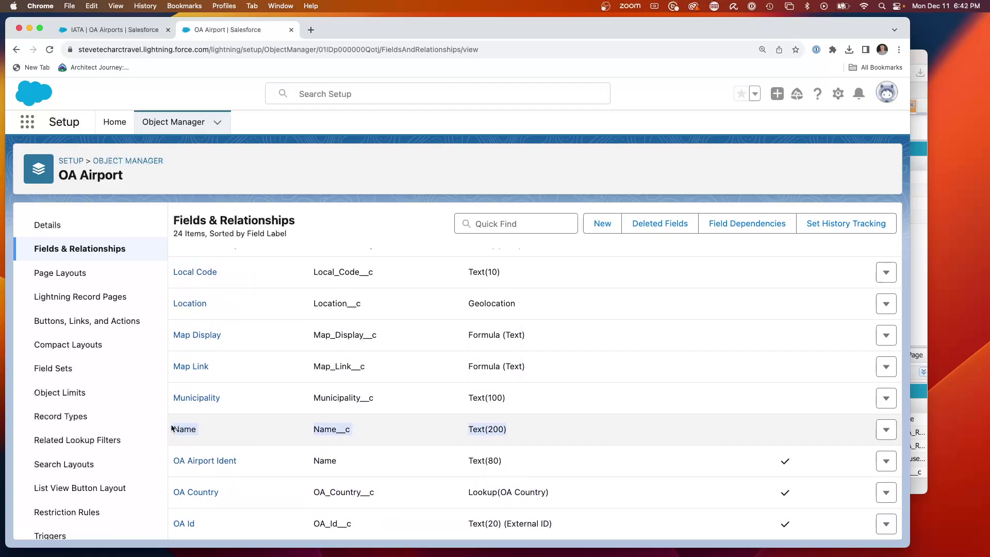
{"action": "left_click", "coordinate": [107, 31]}
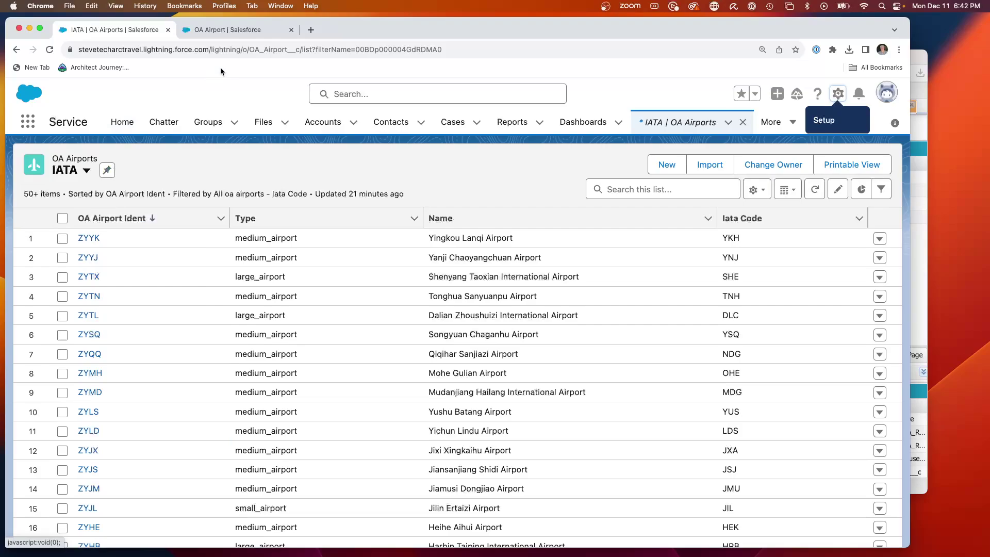
Review the Name field's definition details, then return to the IATA airports list.
{"action": "left_click", "coordinate": [222, 31]}
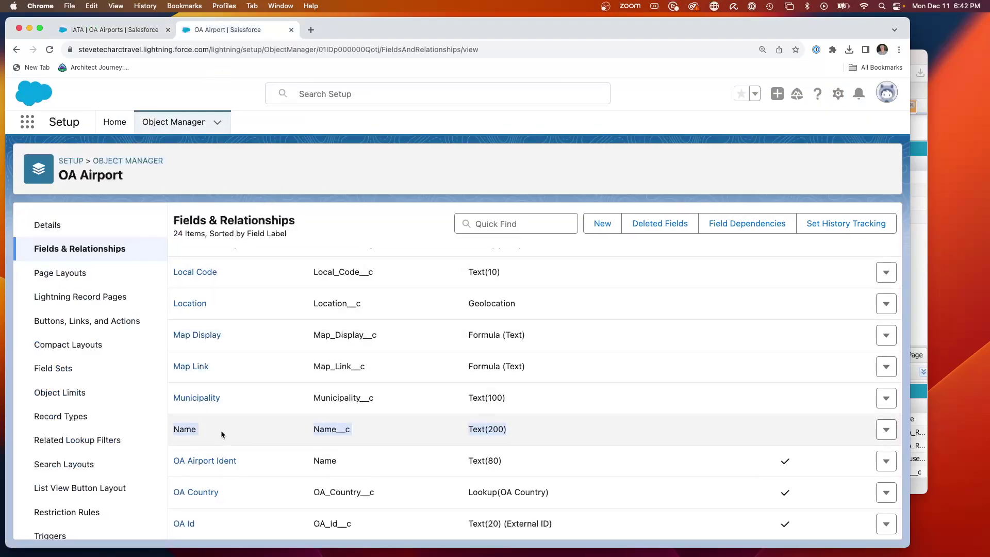
{"action": "left_click", "coordinate": [185, 429]}
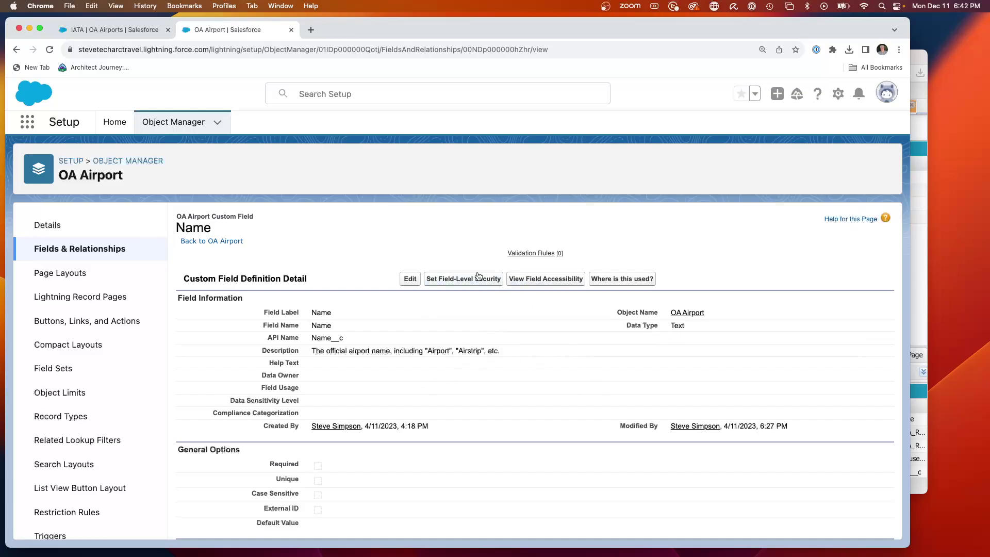
{"action": "left_click", "coordinate": [150, 30]}
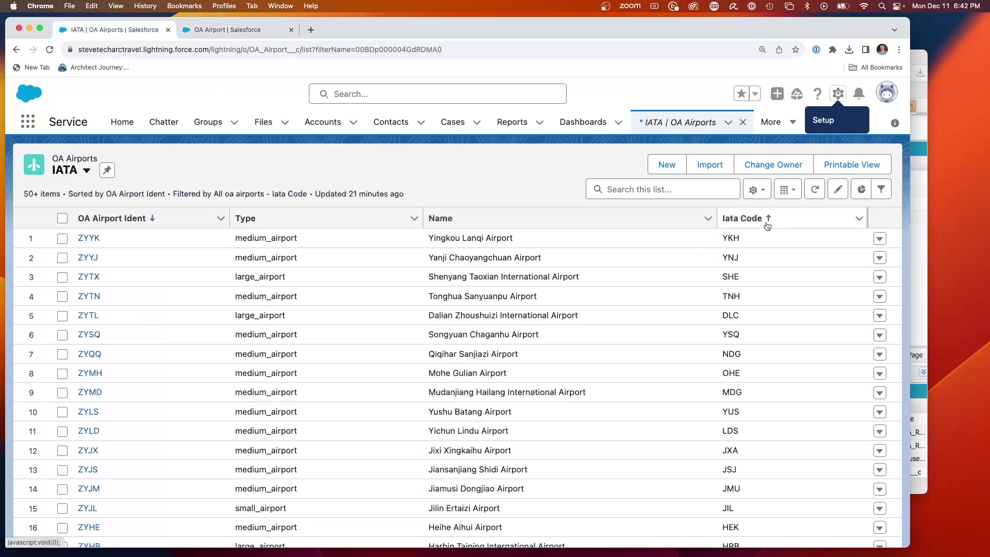
In the Developer Console, highlight the name field and OA_Airport__c object in the query.
{"action": "left_click_drag", "start_coordinate": [422, 18], "coordinate": [417, 16]}
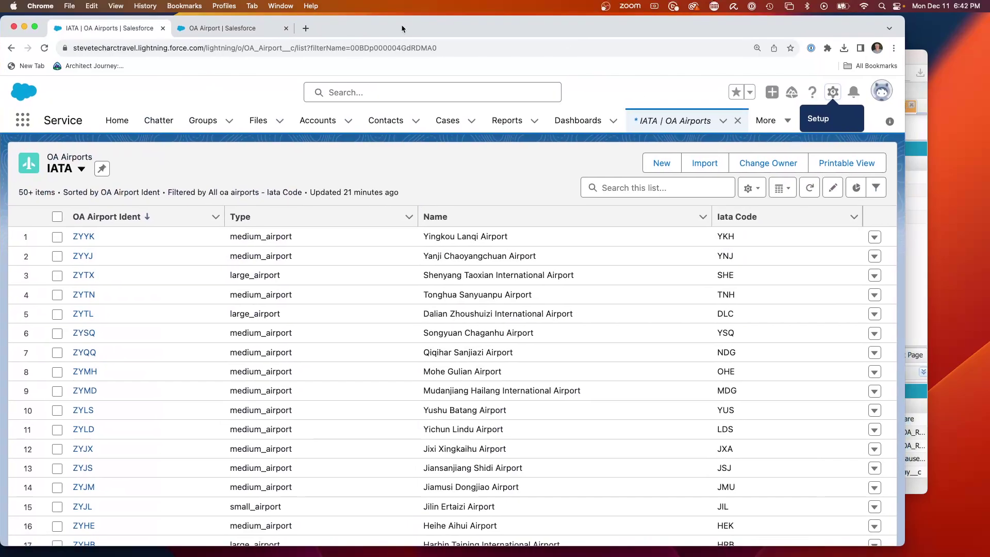
{"action": "left_click", "coordinate": [918, 175]}
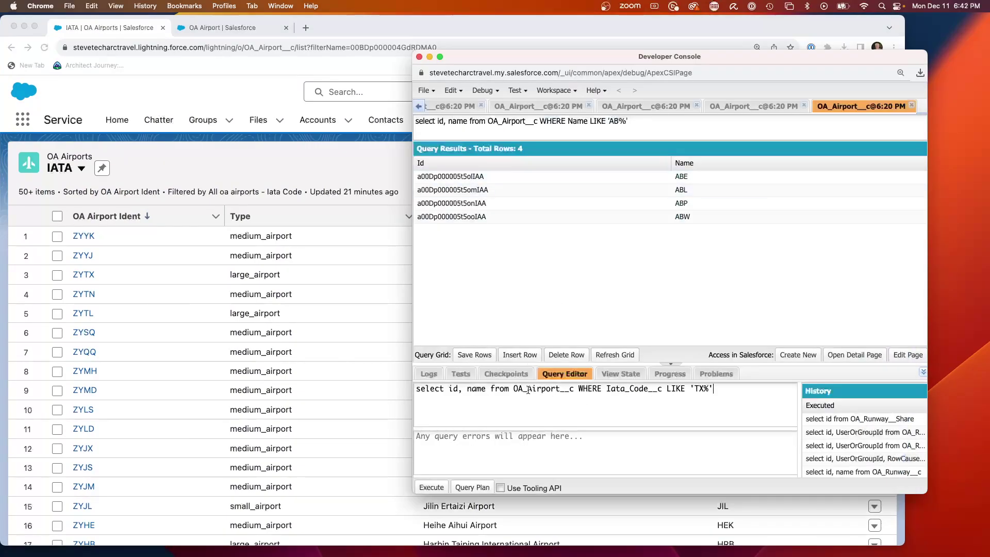
{"action": "double_click", "coordinate": [477, 388]}
{"action": "double_click", "coordinate": [564, 390]}
{"action": "left_click", "coordinate": [652, 389]}
Sort the IATA airport list by Iata Code ascending from AAA, then return to the Developer Console.
{"action": "left_click", "coordinate": [237, 111]}
{"action": "left_click", "coordinate": [726, 215]}
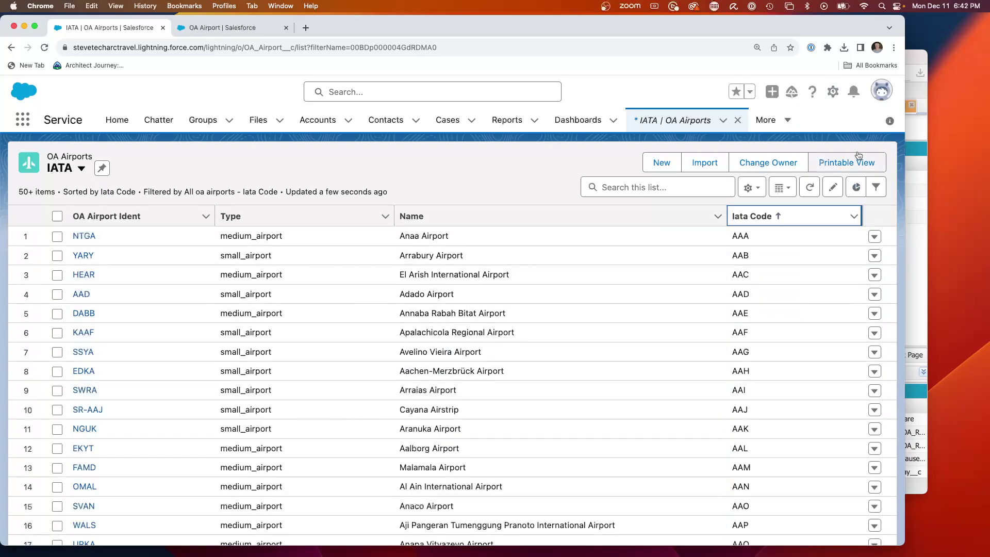
{"action": "left_click", "coordinate": [917, 57]}
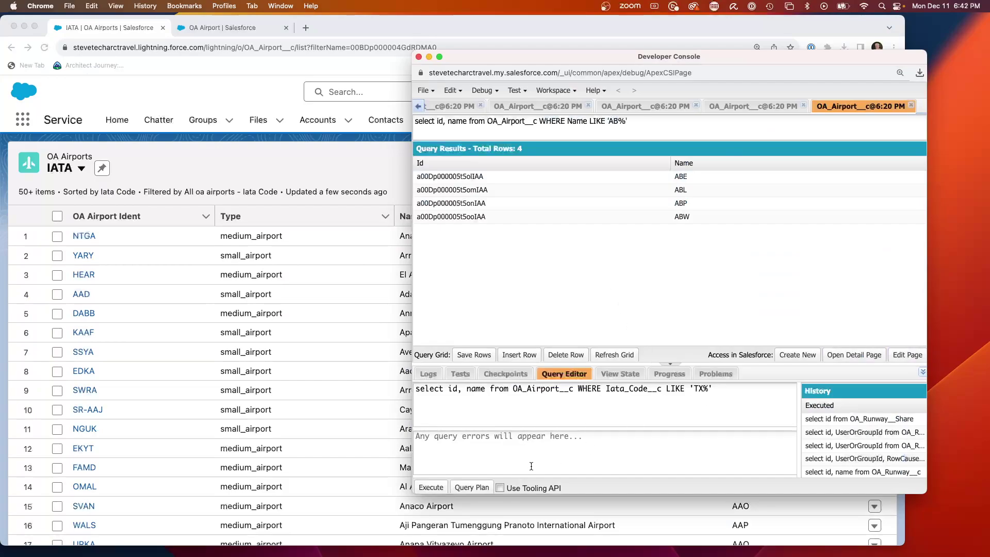
View the query plan for the Iata_Code__c LIKE 'TX%' query, then close it.
{"action": "left_click", "coordinate": [465, 488]}
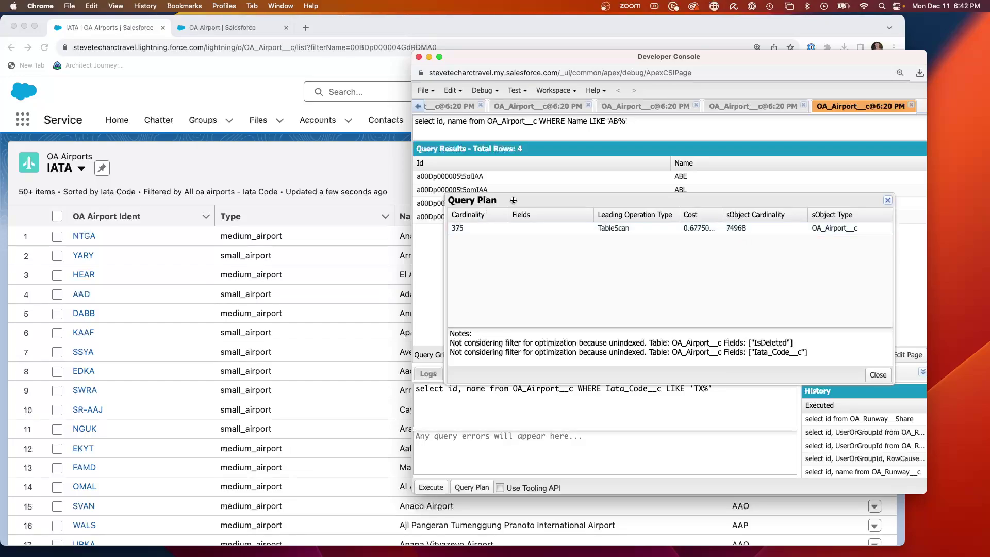
{"action": "key", "text": "Escape"}
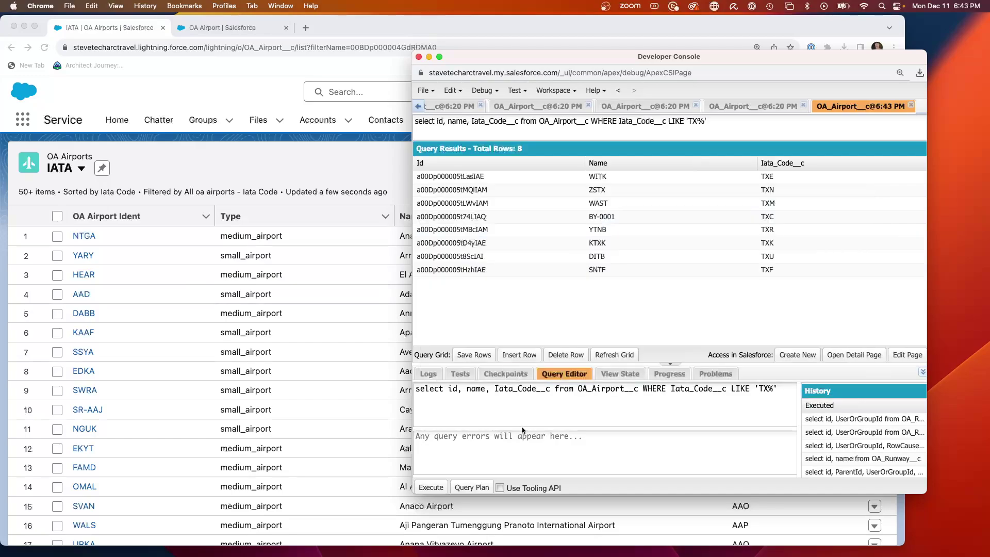
Re-run the Iata_Code__c LIKE 'TX%' query and show its TableScan query plan.
{"action": "double_click", "coordinate": [511, 389]}
{"action": "left_click", "coordinate": [438, 488]}
{"action": "left_click", "coordinate": [472, 487]}
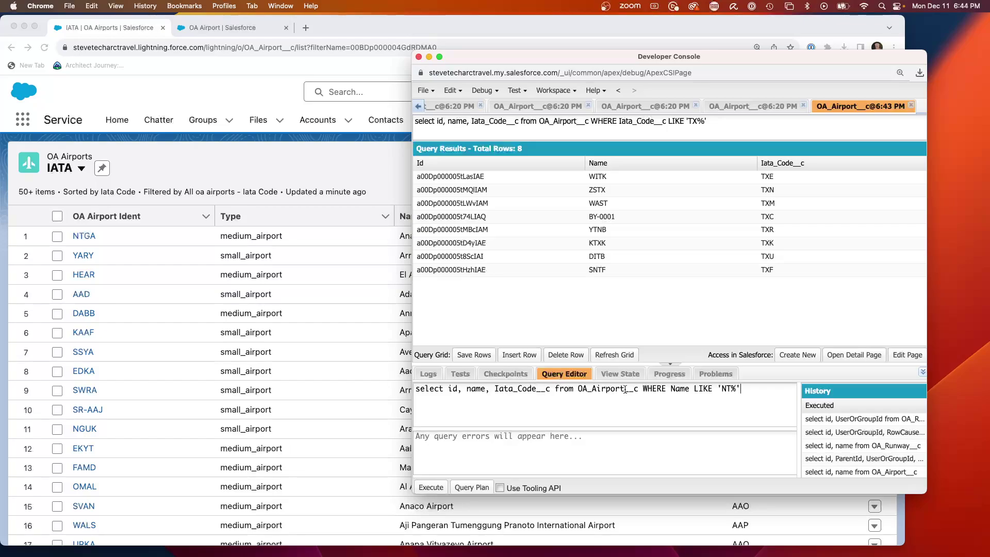
Run the query filtered on Name LIKE 'NT%', returning 55 airports.
{"action": "left_click_drag", "start_coordinate": [759, 388], "coordinate": [697, 386]}
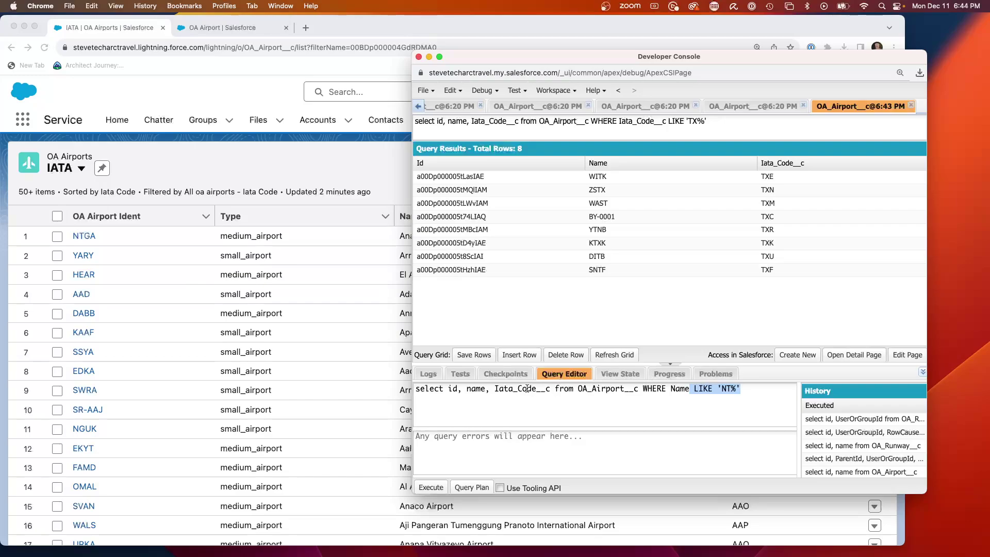
{"action": "double_click", "coordinate": [679, 387]}
{"action": "left_click", "coordinate": [709, 408]}
{"action": "left_click", "coordinate": [437, 488]}
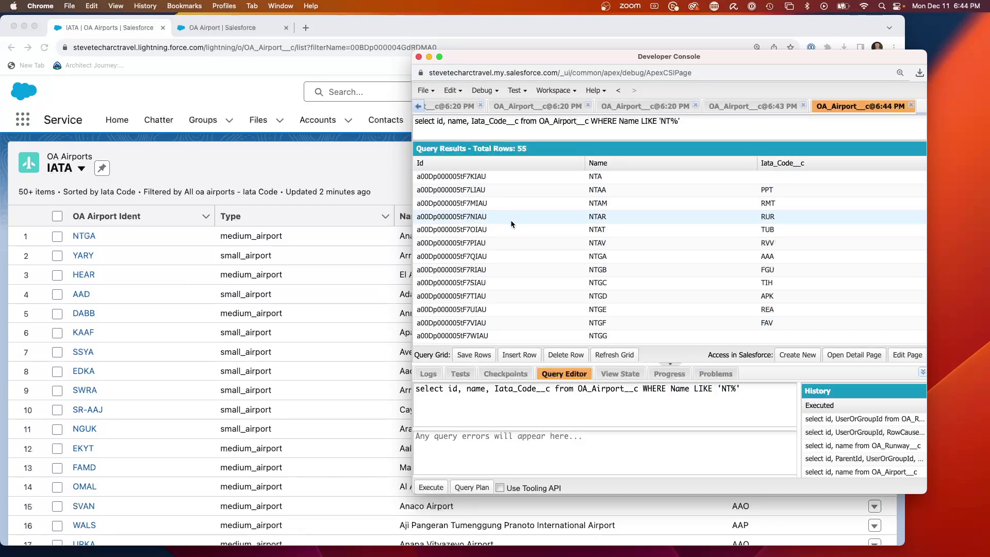
Show the Name LIKE 'NT%' query plan and mark the 0.00733 Name row versus 0.66825 TableScan.
{"action": "left_click", "coordinate": [472, 487]}
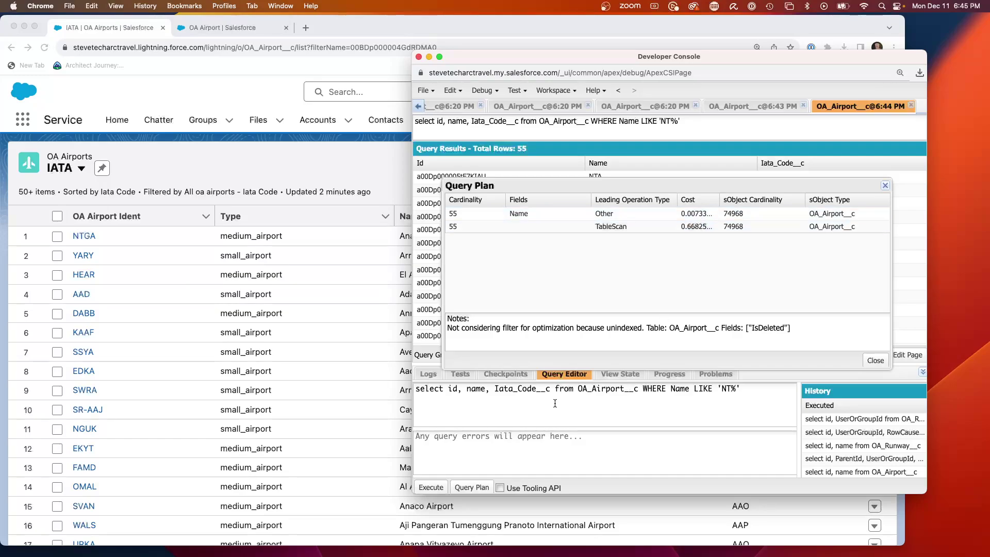
{"action": "double_click", "coordinate": [680, 389]}
{"action": "double_click", "coordinate": [475, 390]}
{"action": "left_click_drag", "start_coordinate": [741, 390], "coordinate": [689, 390]}
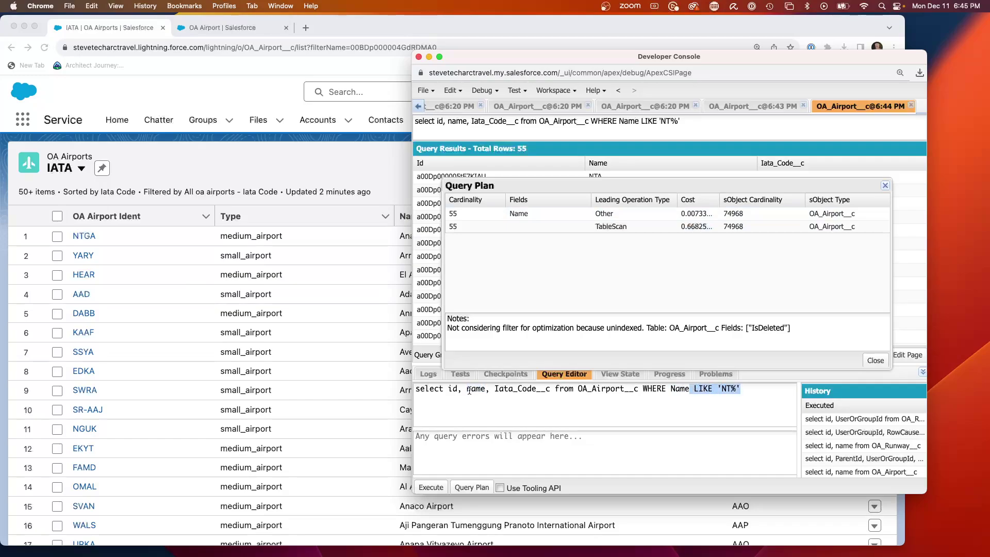
{"action": "double_click", "coordinate": [503, 391]}
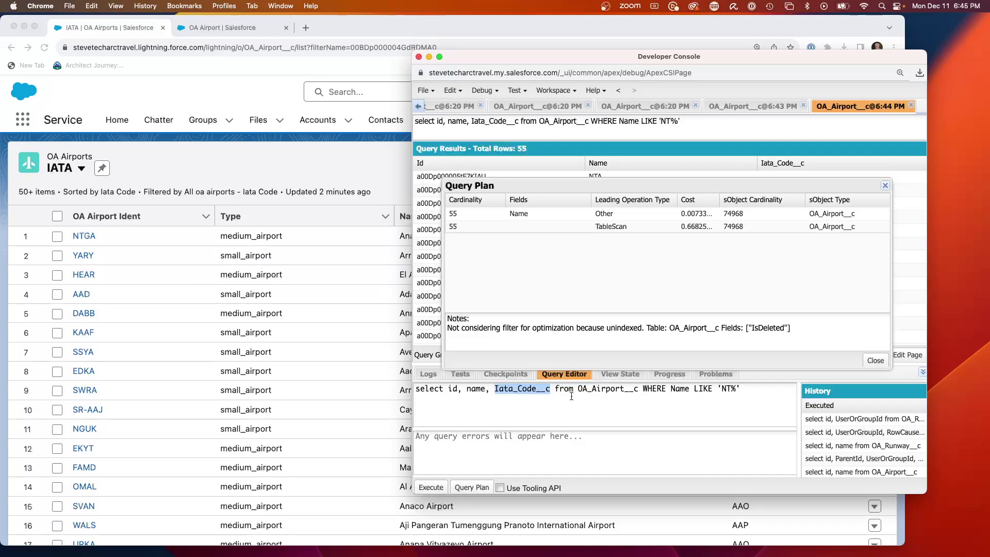
{"action": "double_click", "coordinate": [526, 394]}
{"action": "left_click", "coordinate": [688, 217]}
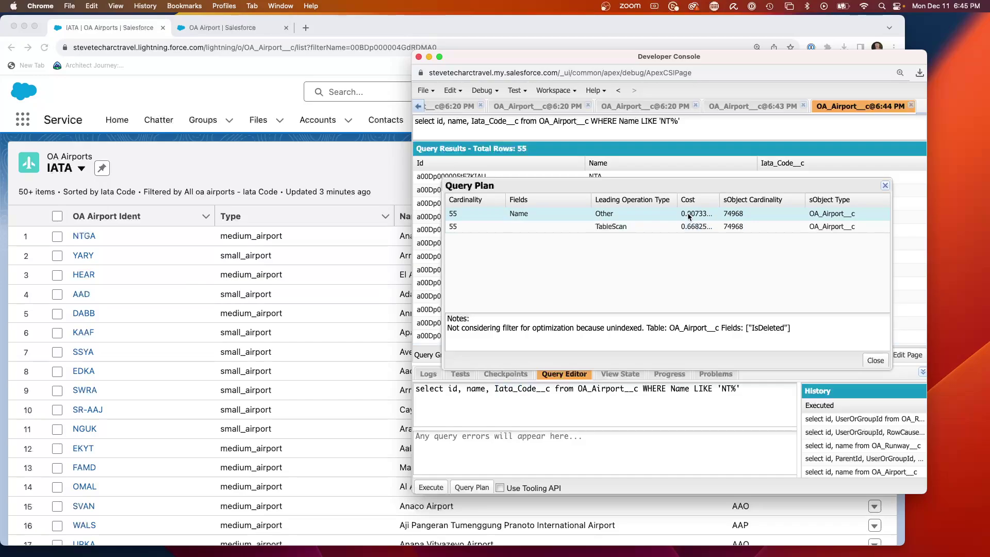